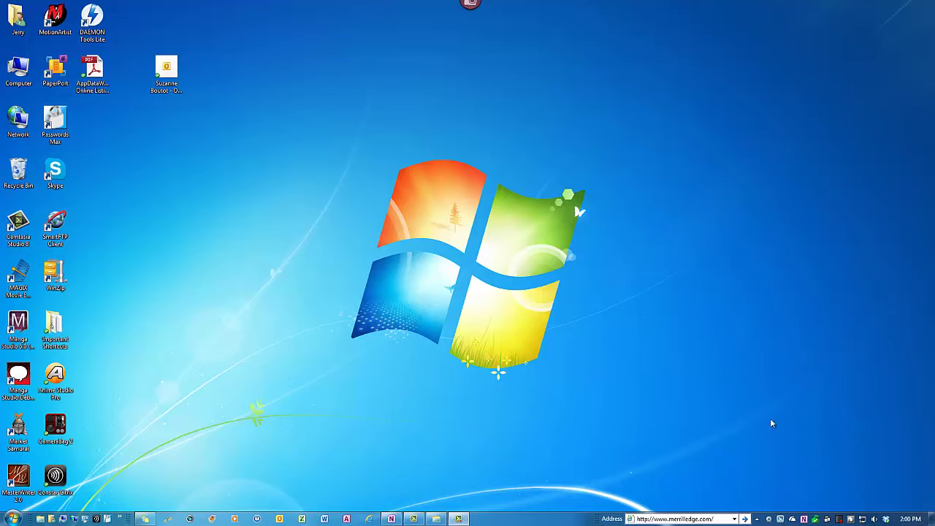
Open a Command Prompt window with cmd and move it toward the middle of the desktop.
click(13, 519)
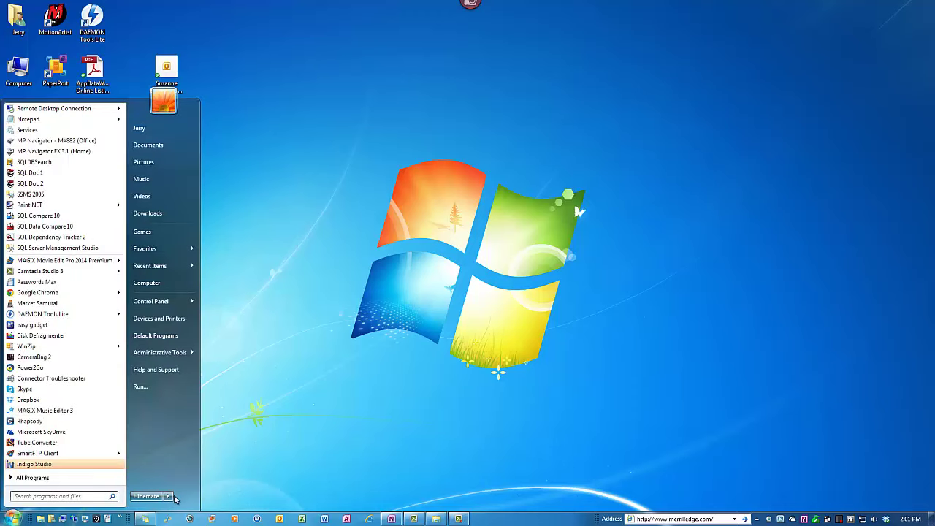
click(142, 386)
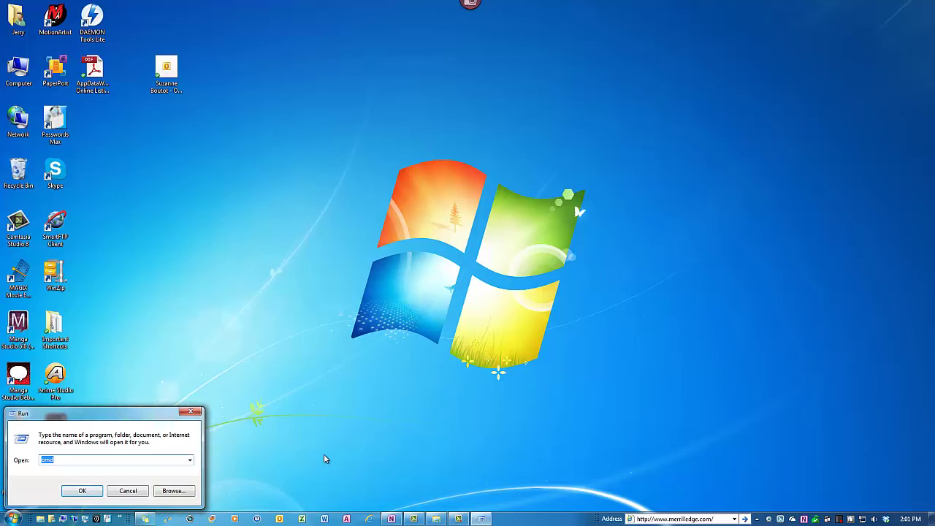
key(Return)
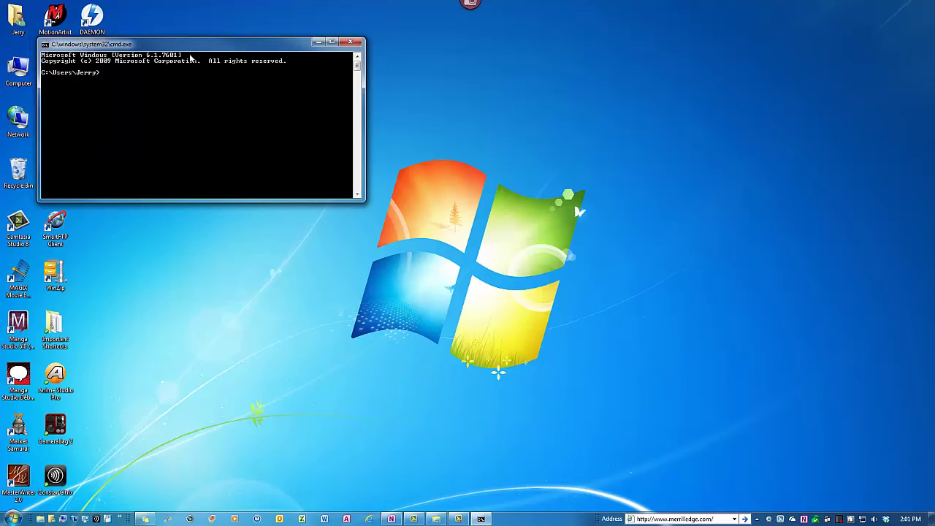
drag(190, 45, 453, 128)
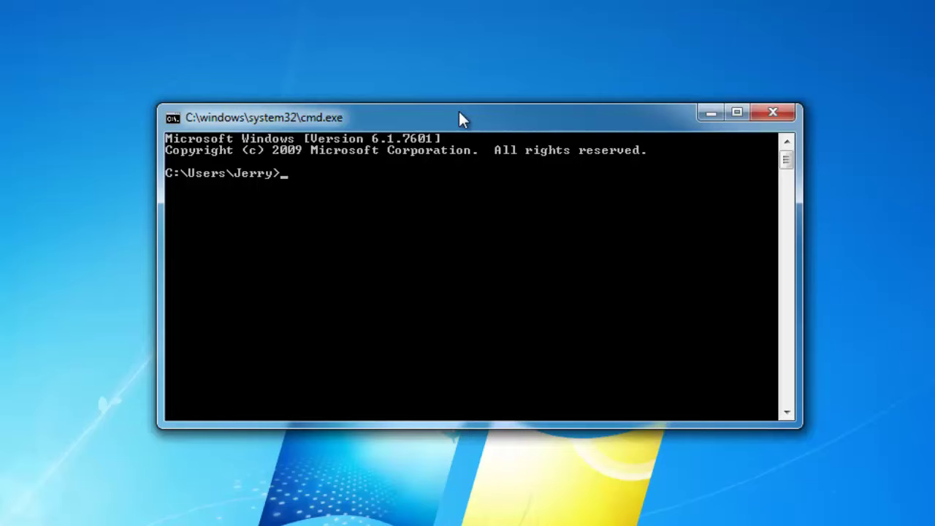
mouse_move(462, 118)
mouse_down()
mouse_move(457, 232)
mouse_move(462, 104)
mouse_up()
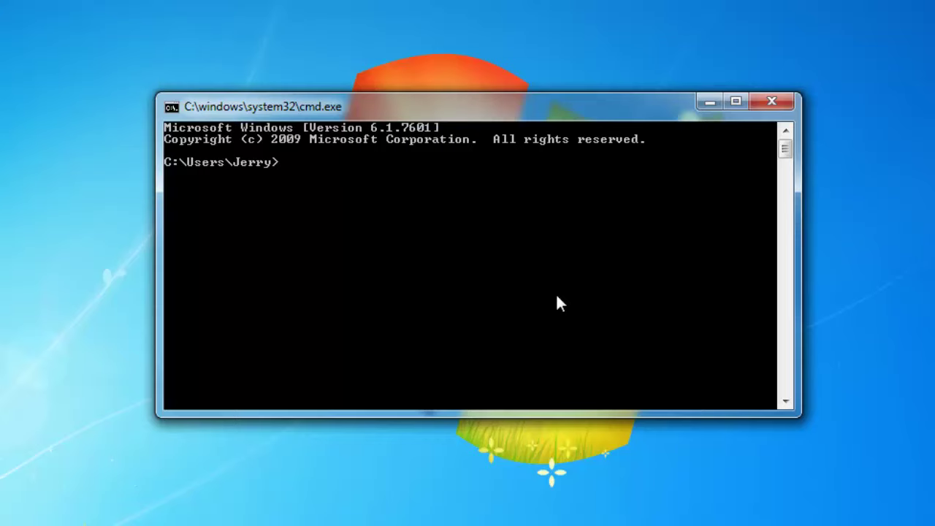
Ping the computer adwlx68100101 by name.
text(ping adwlx)
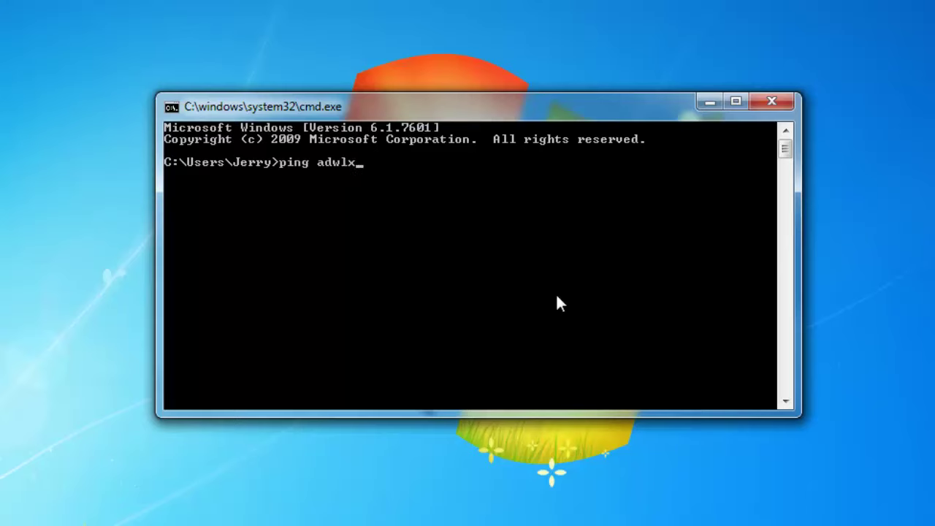
text(68100101)
key(Return)
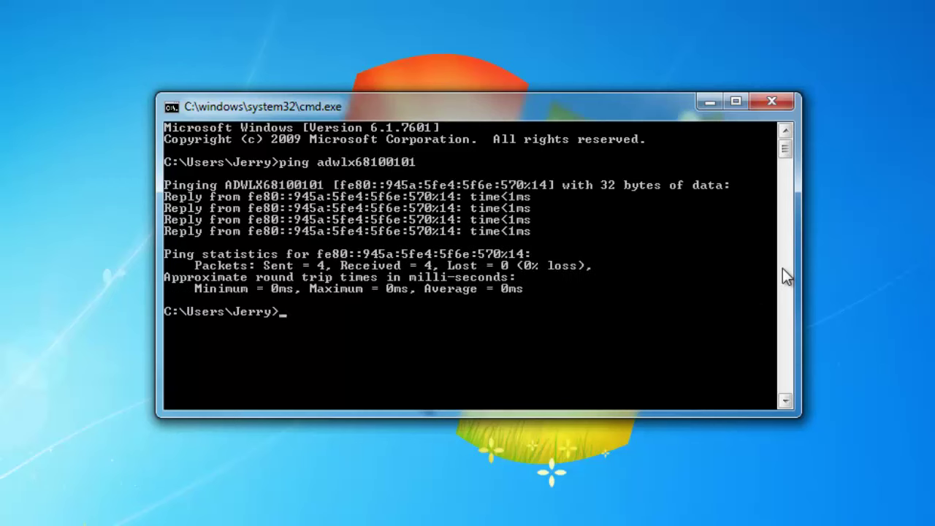
Ping adwlx68100101 again with the -4 option to force an IPv4 address.
text(ping adwlx6810)
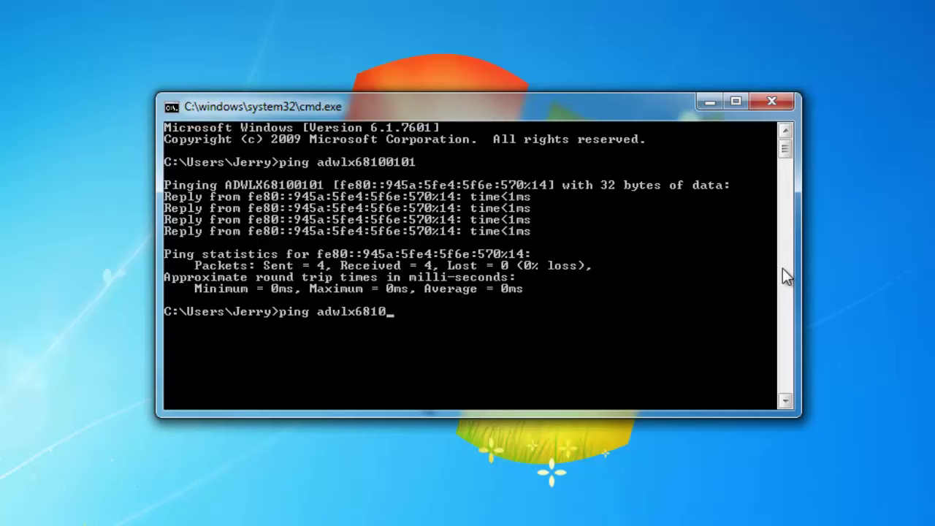
text(0101 -4)
key(Return)
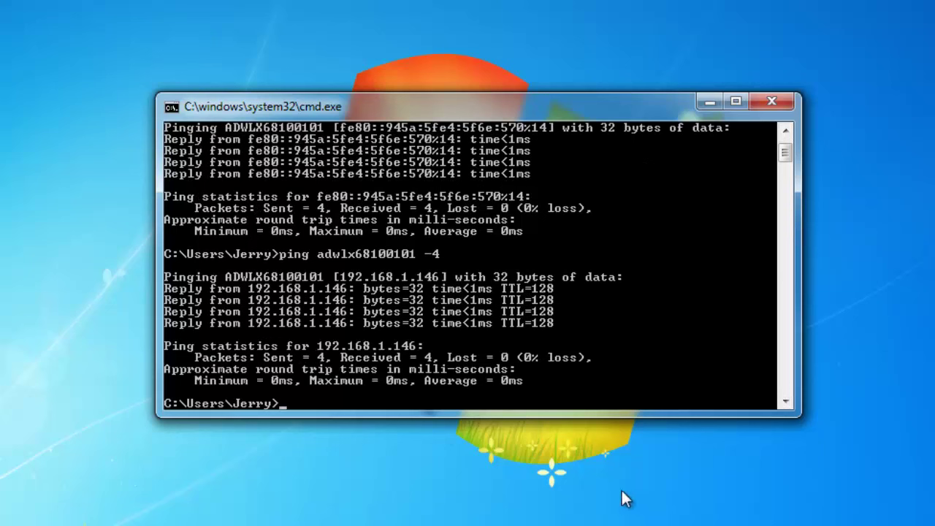
Test whether the host name sqlserver resolves by pinging it.
text(ping)
text(sqlserver)
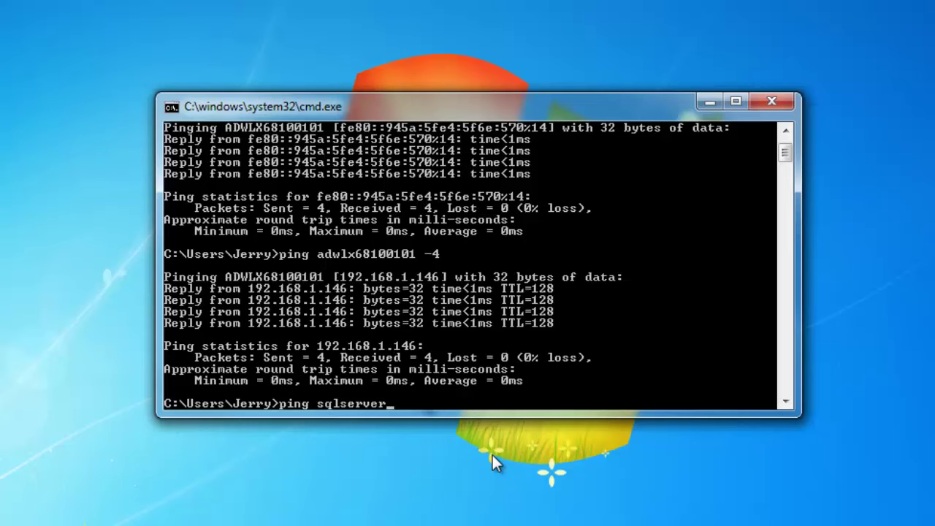
key(Return)
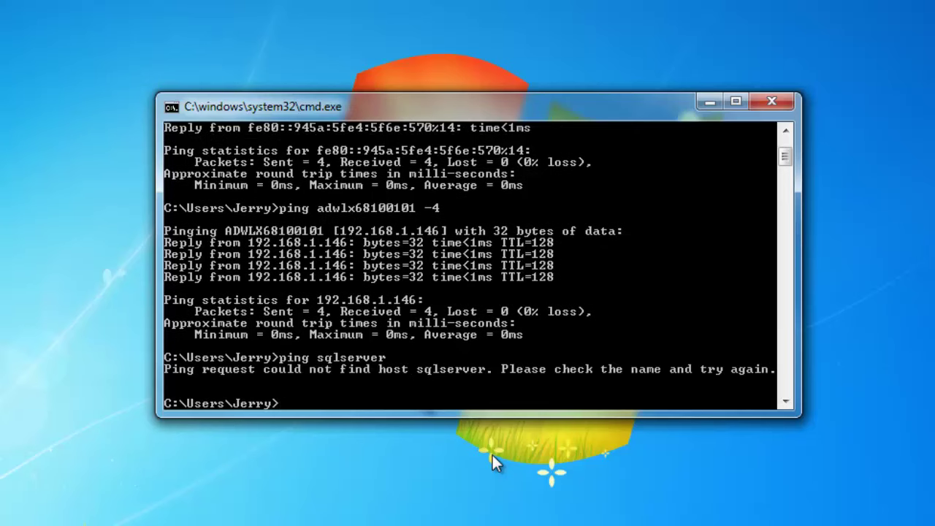
Test whether the host name fileserver resolves by pinging it.
text(fileserver)
key(Return)
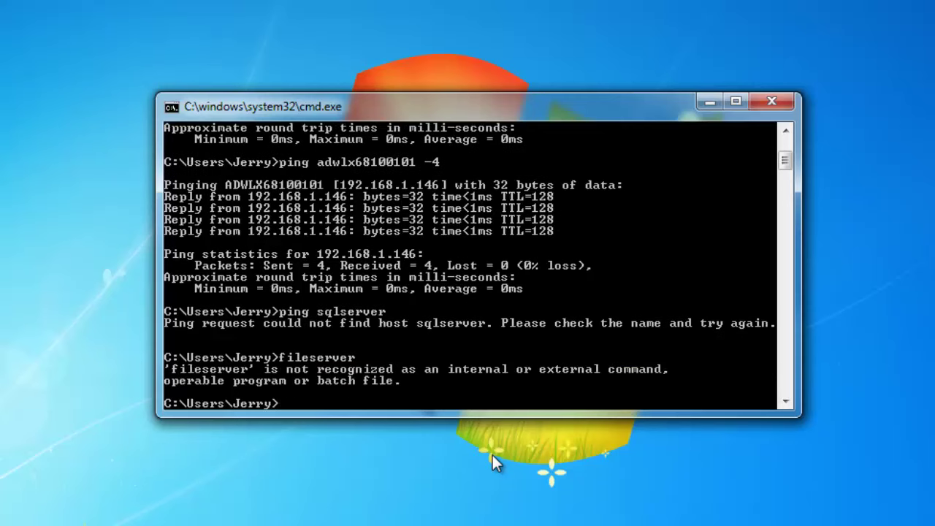
text(ping fileserver)
key(Return)
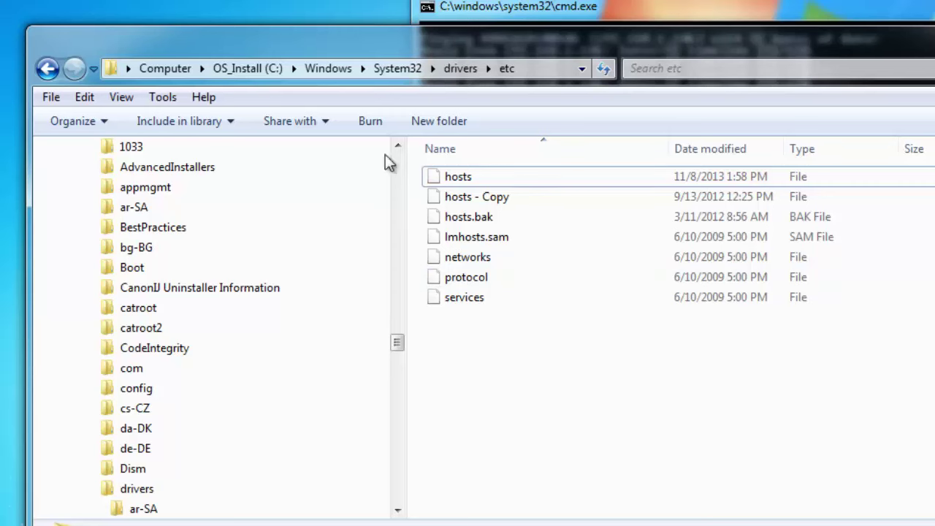
Open the hosts file from C:\Windows\System32\drivers\etc in Notepad.
click(530, 68)
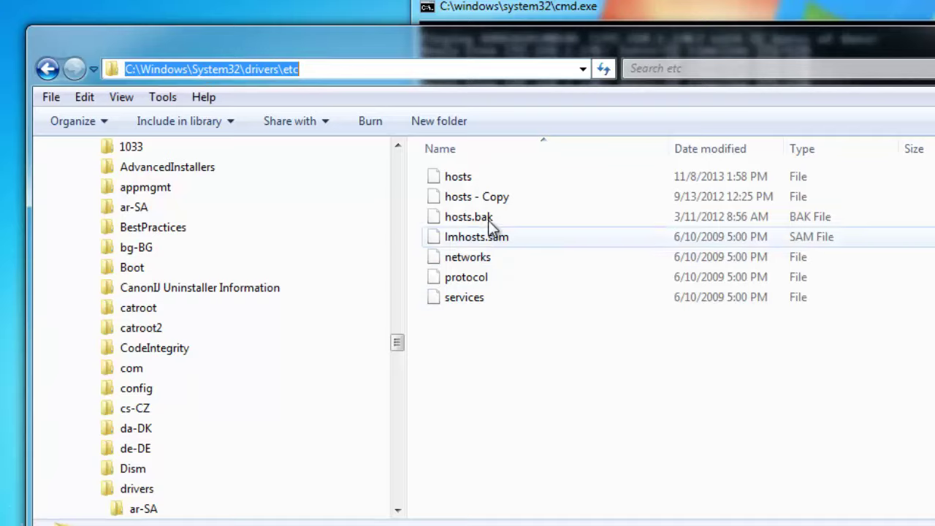
click(466, 182)
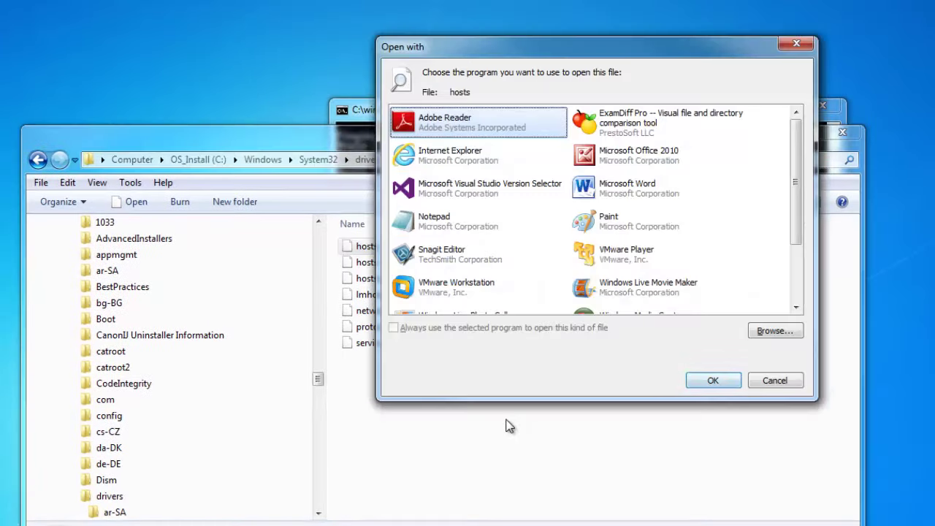
click(438, 219)
click(713, 379)
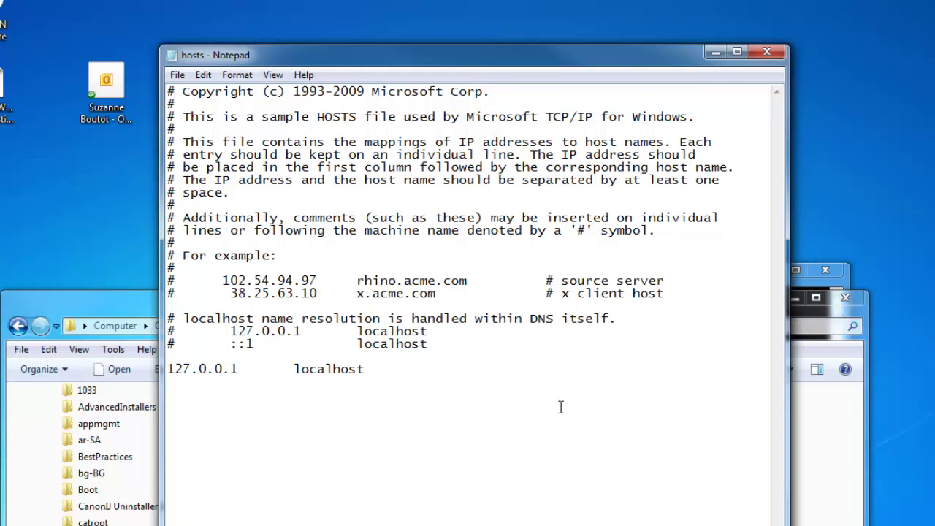
text(C:\Windows\System32\Drivers\etc\)
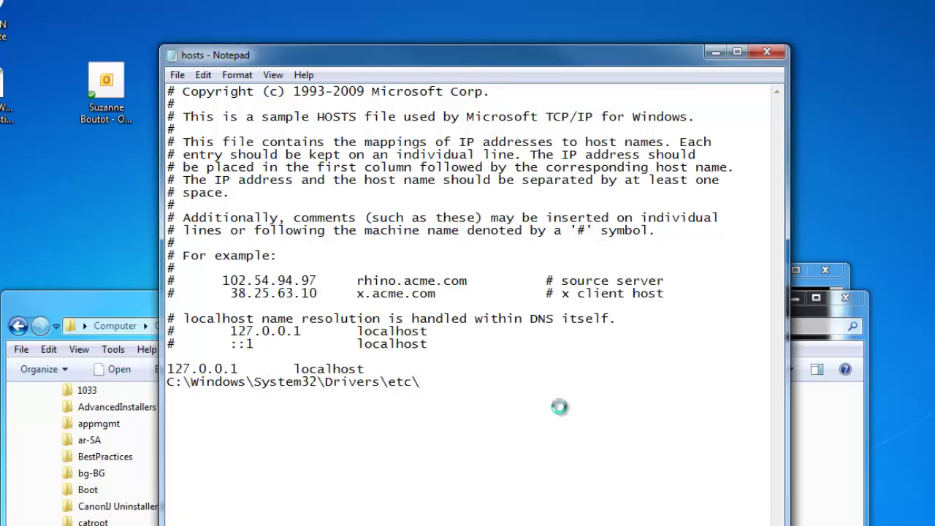
key(shift+Home)
key(BackSpace)
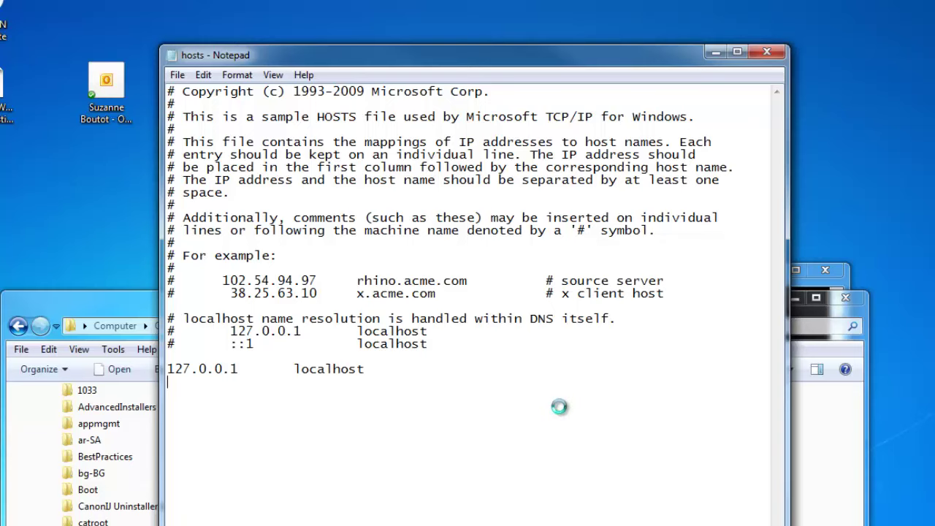
Move the Command Prompt aside and add a hosts entry below localhost mapping 192.168.1.146 to sqlserver.
click(844, 285)
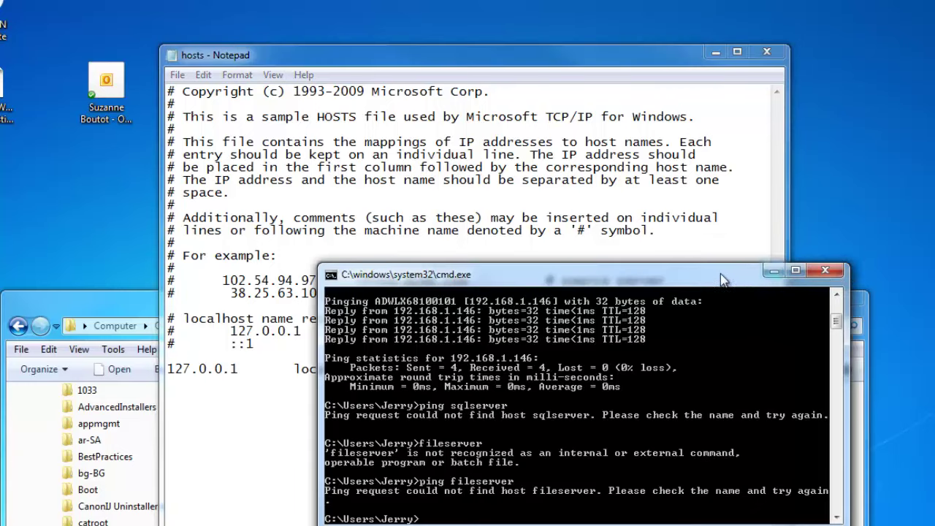
drag(720, 274, 934, 298)
click(300, 395)
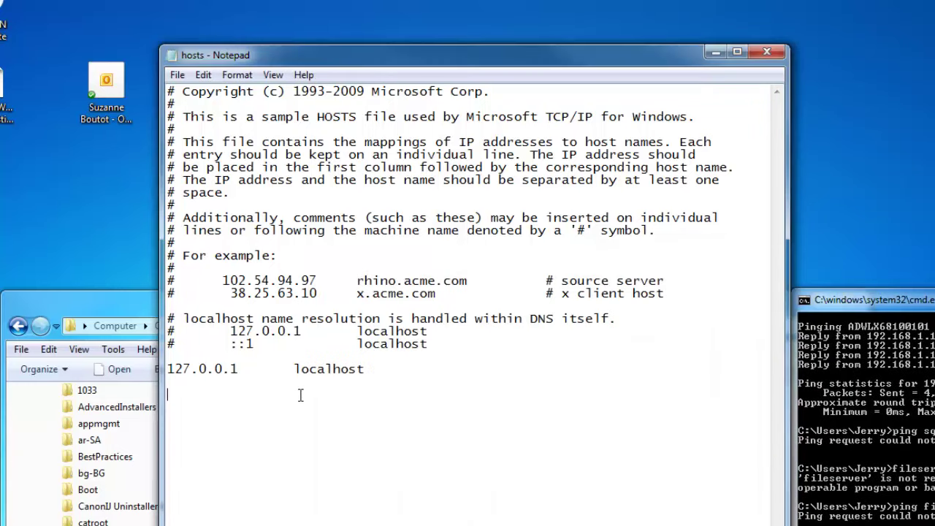
text(192.16)
key(BackSpace)
key(BackSpace)
text(.1678)
key(BackSpace)
key(BackSpace)
text(8.1.146)
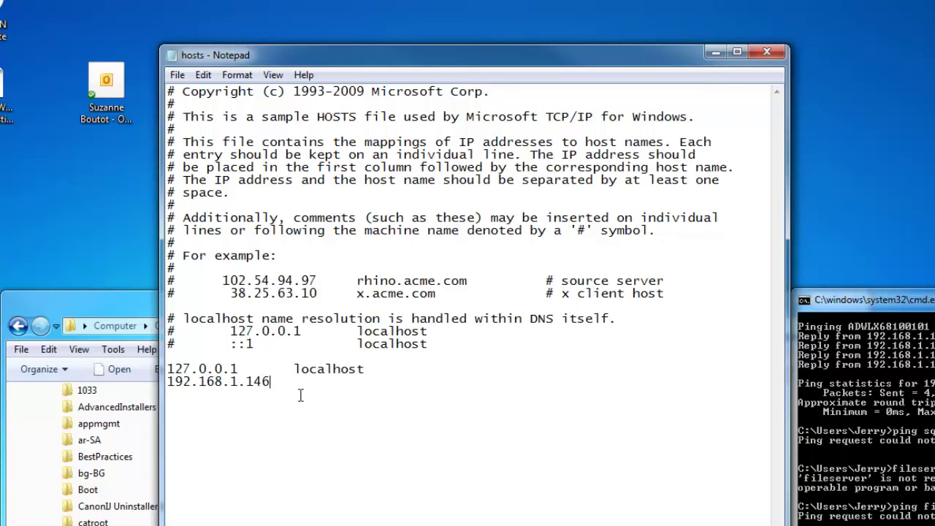
key(Tab)
text(sqlserver)
Add another hosts entry on the next line mapping 192.168.1.146 to fileserver.
key(Return)
text(192.168.1)
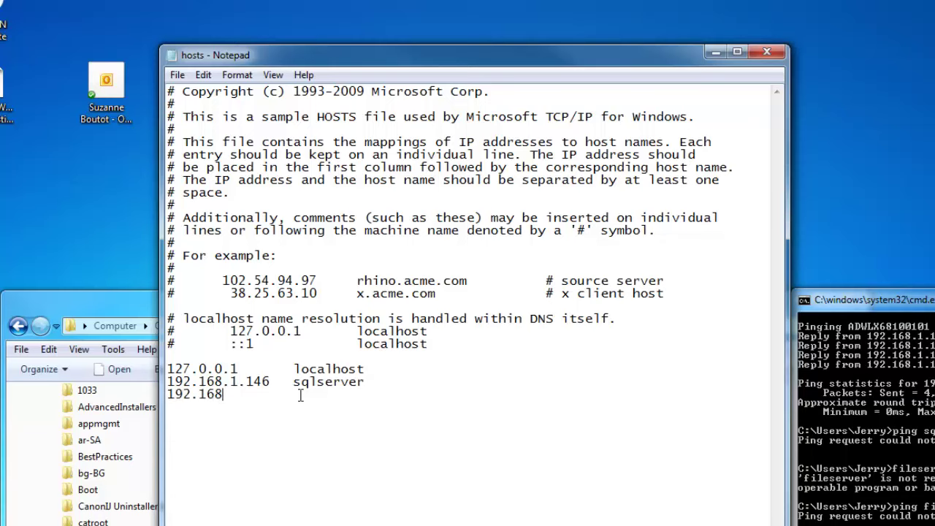
text(.146)
key(Tab)
text(fileserver)
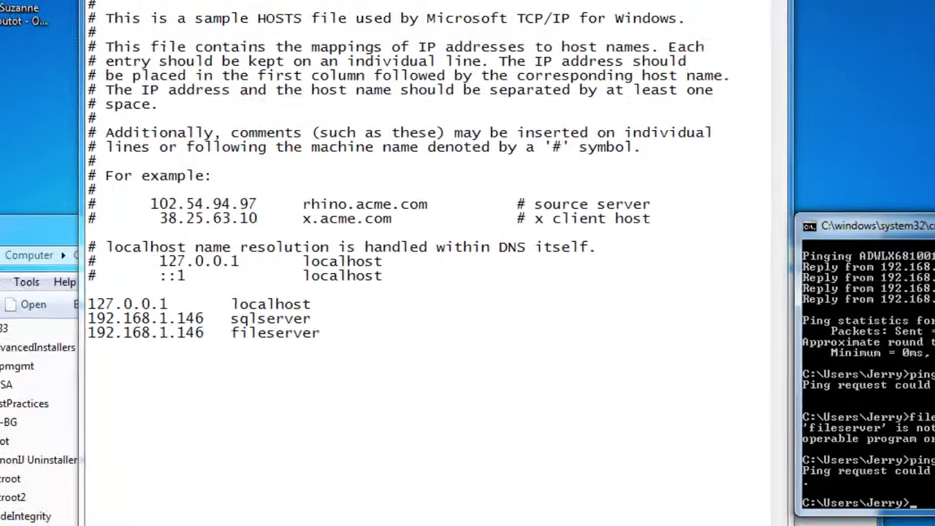
Bring the Command Prompt over the hosts file and repeat the sqlserver ping to test its new entry.
drag(933, 235, 434, 277)
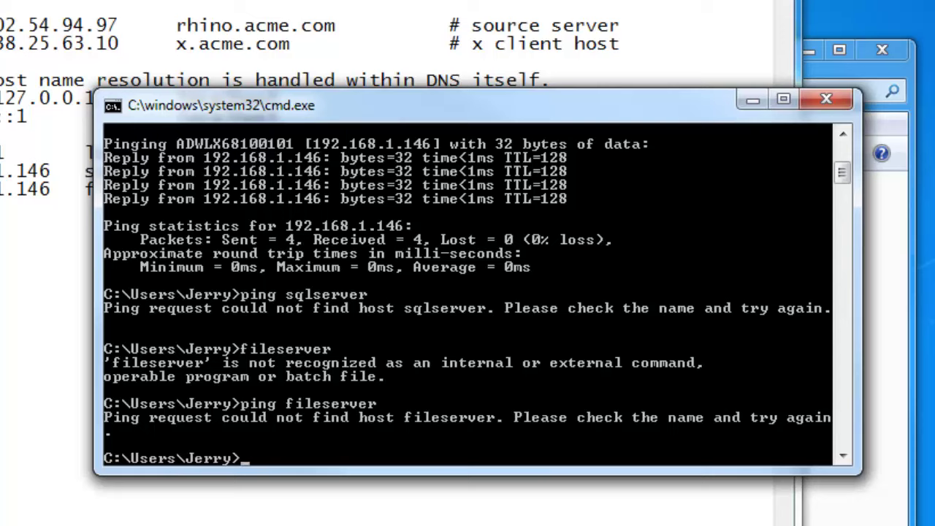
key(Up)
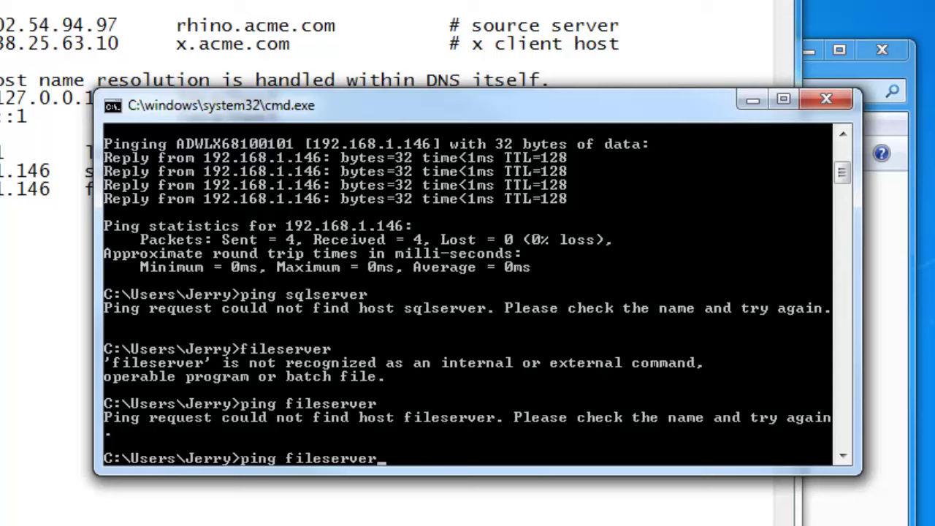
key(Up)
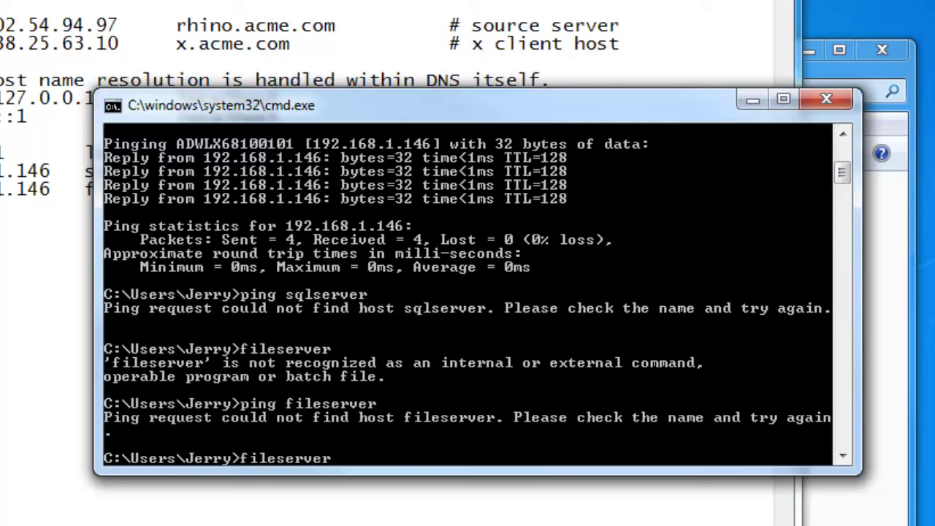
key(Down)
key(Up)
key(Up)
key(Return)
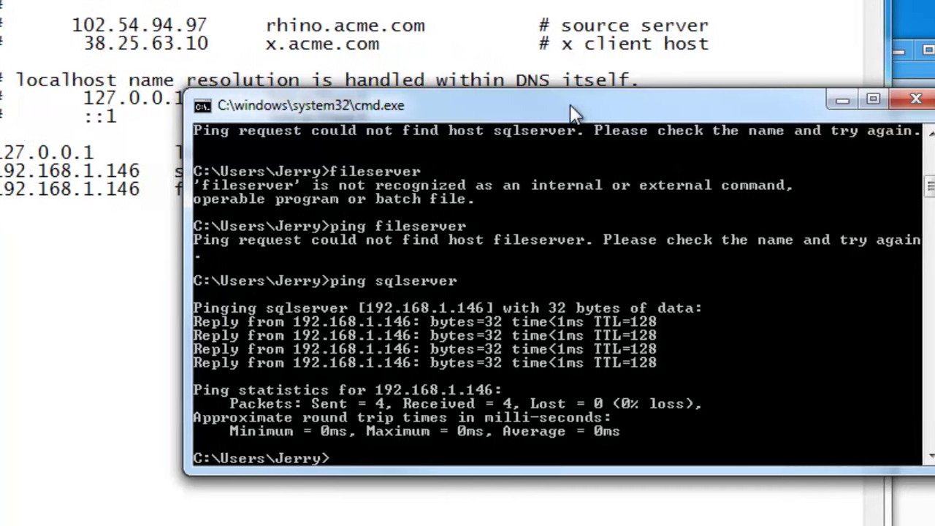
drag(471, 107, 934, 132)
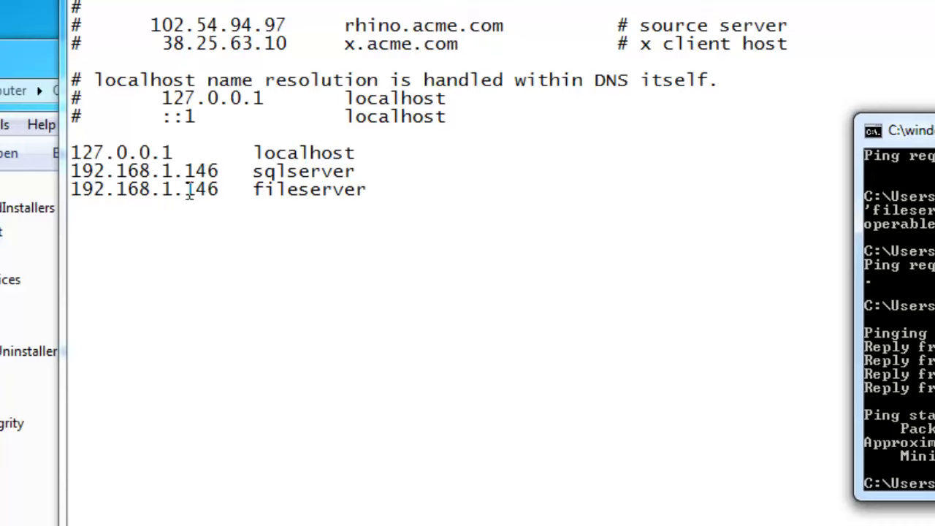
click(409, 189)
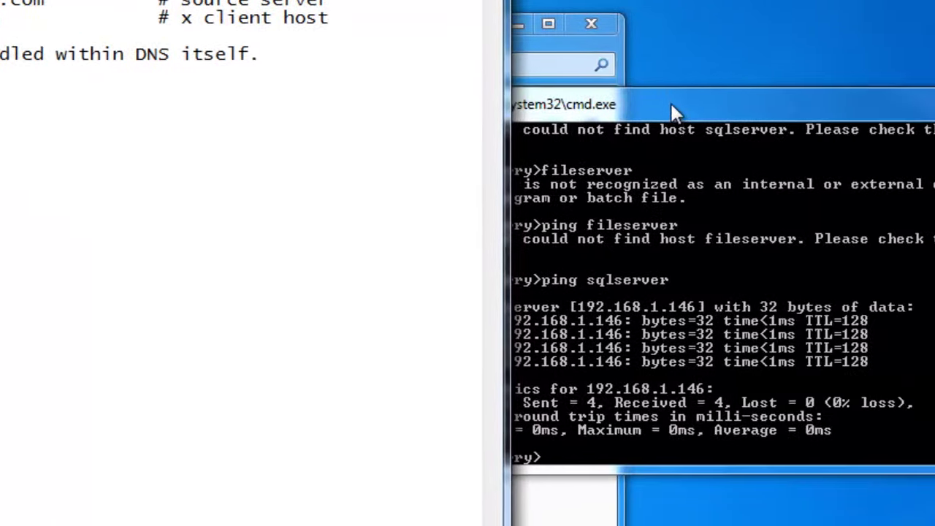
drag(672, 100, 363, 86)
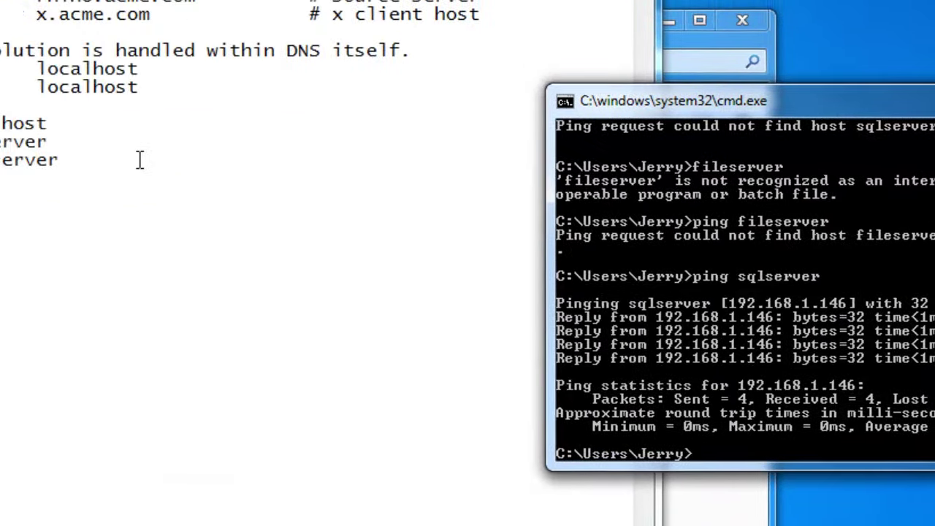
click(371, 168)
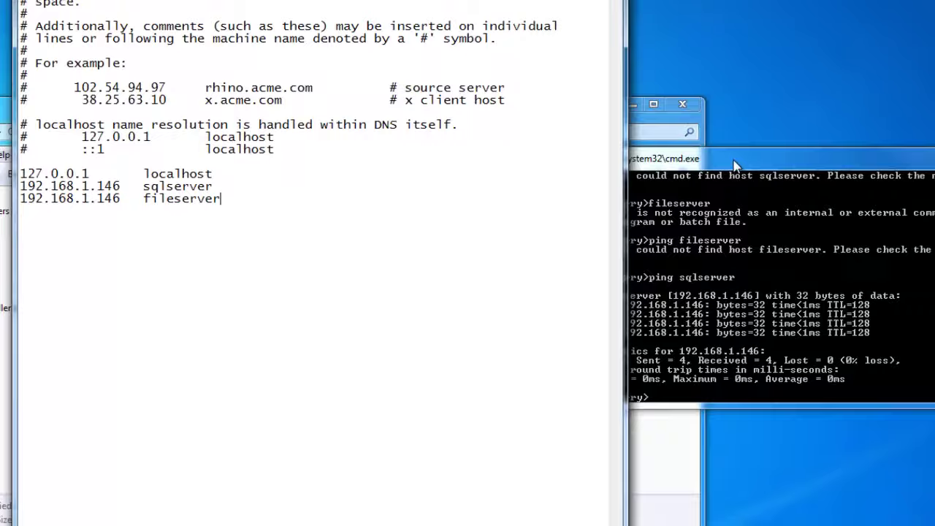
click(877, 127)
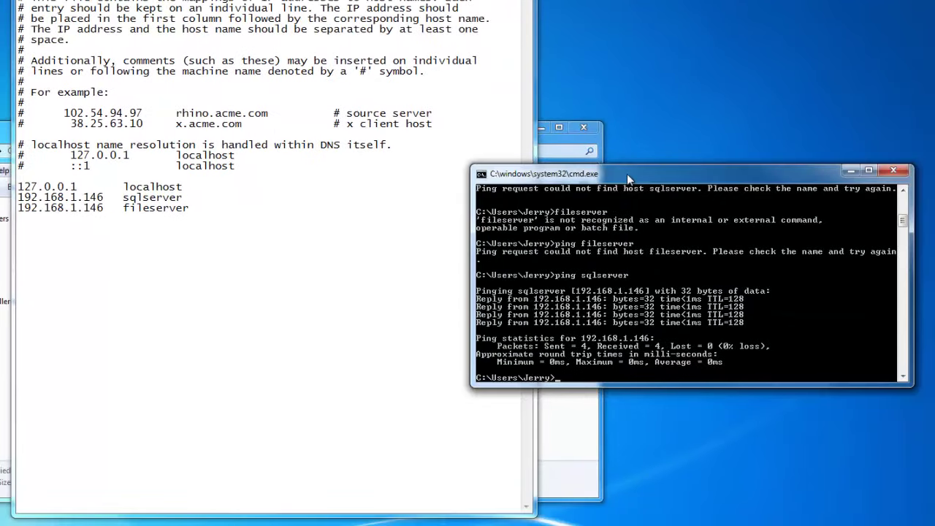
click(213, 209)
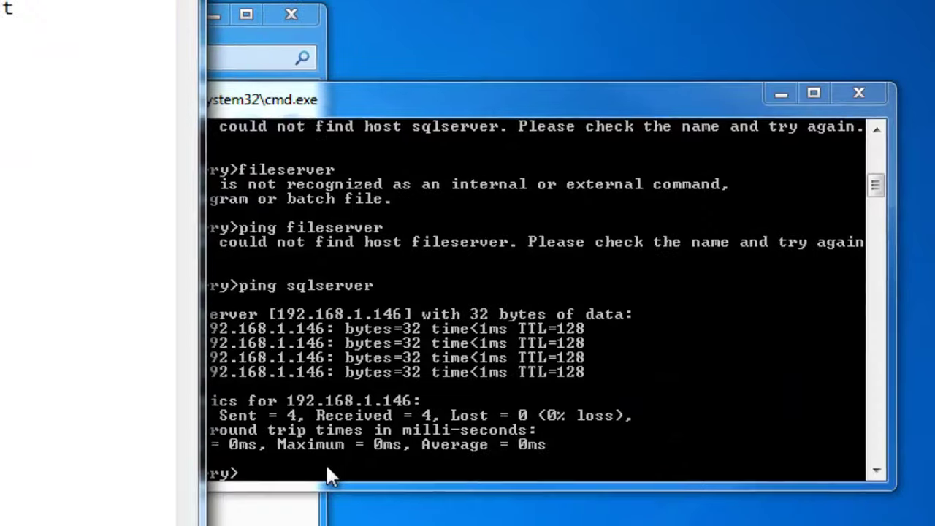
Return to the Command Prompt and repeat the fileserver ping to test its new hosts entry.
click(592, 380)
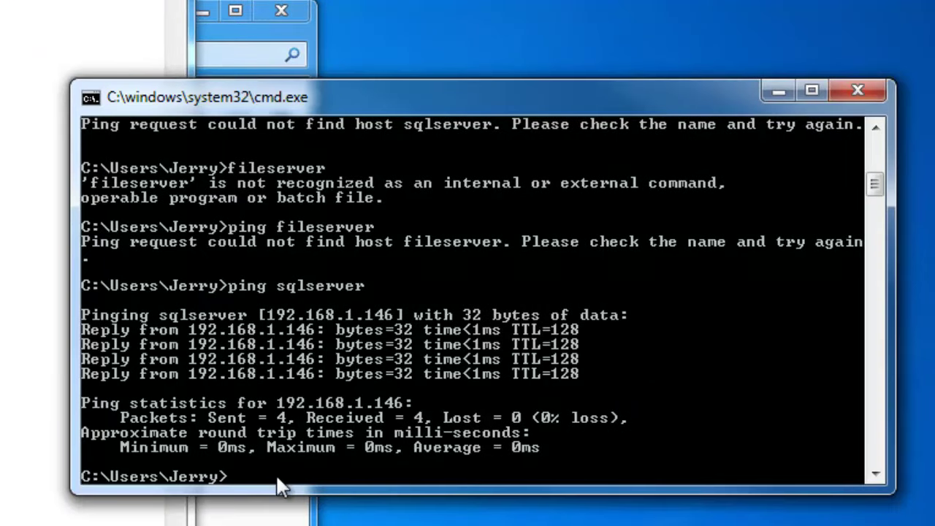
key(Up)
key(Up)
key(Up)
key(Down)
key(Return)
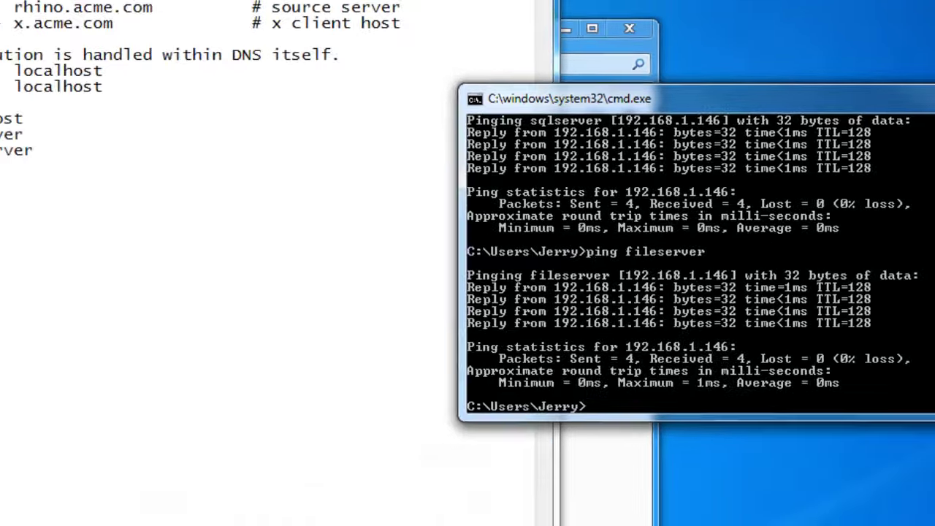
Open a new file explorer window and go to the personal network share on the host adwlx68100101.
key(alt+Tab)
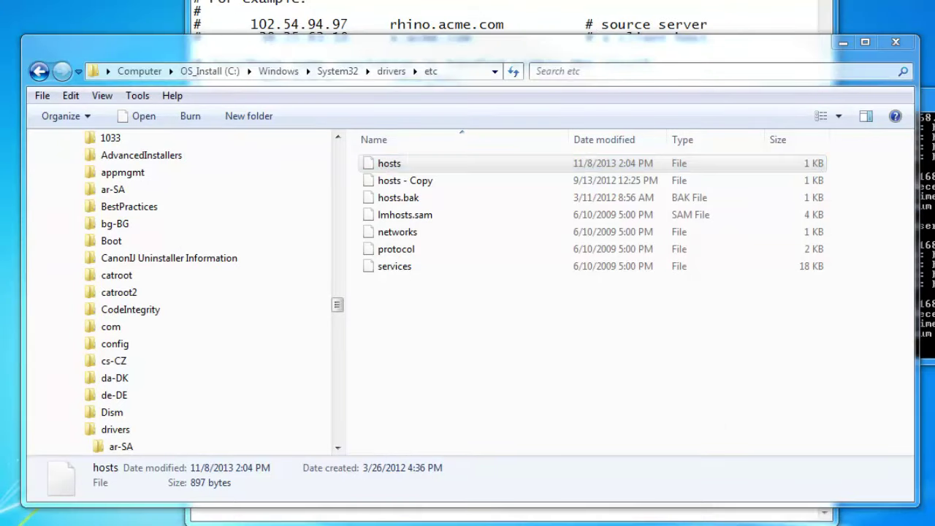
key(super+e)
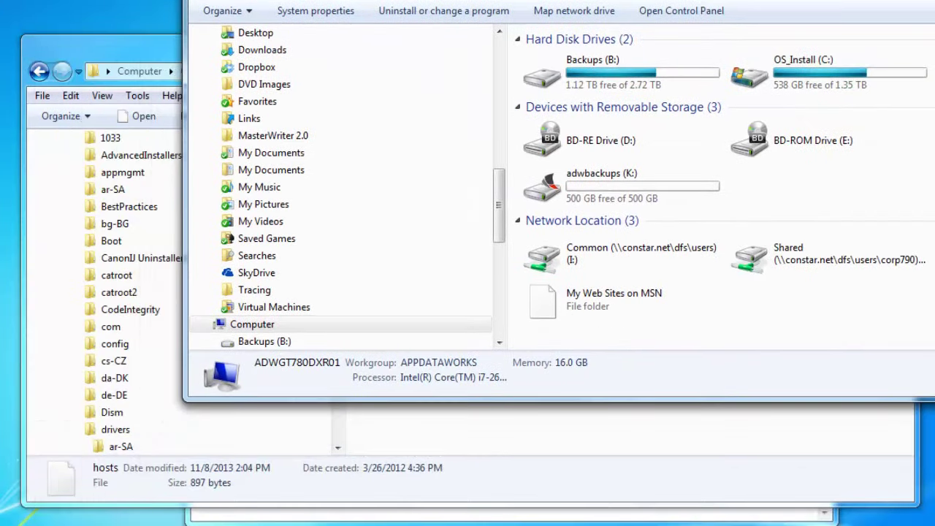
key(alt+d)
text(\a)
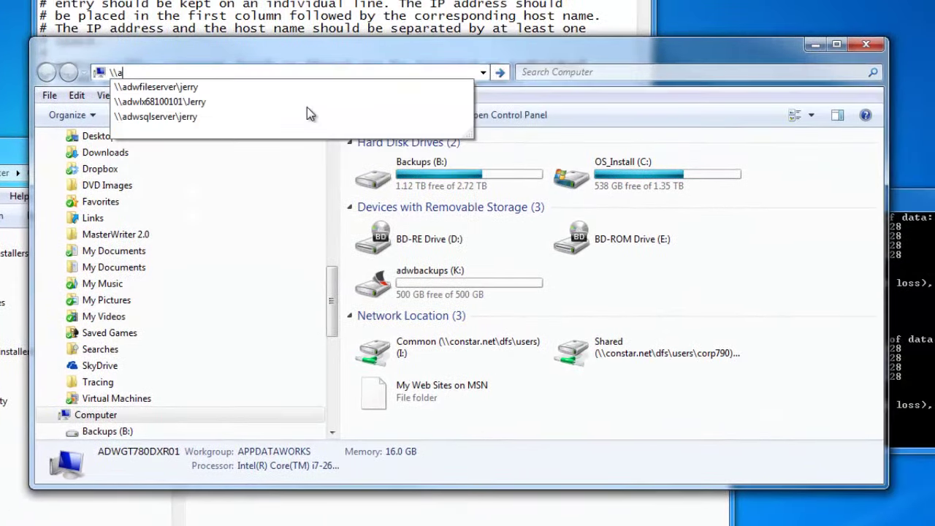
text(dwlx)
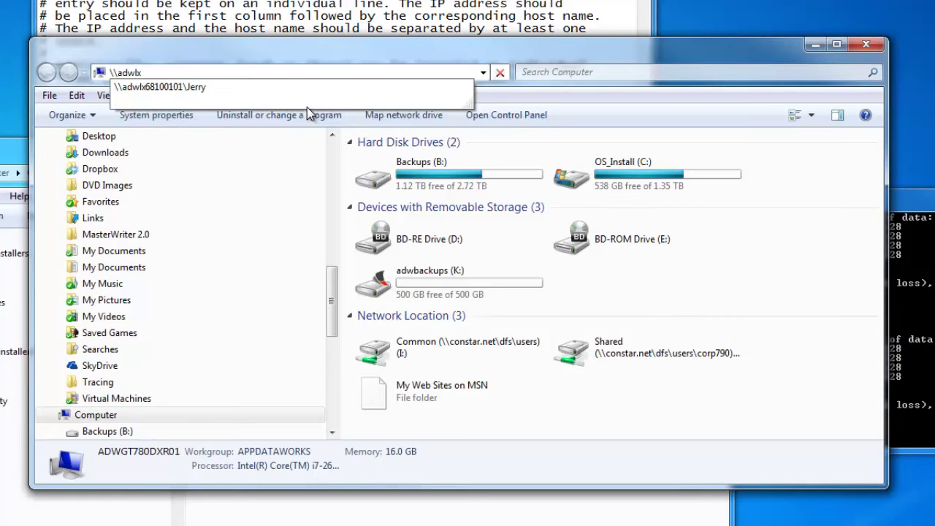
text(68100101\jerry)
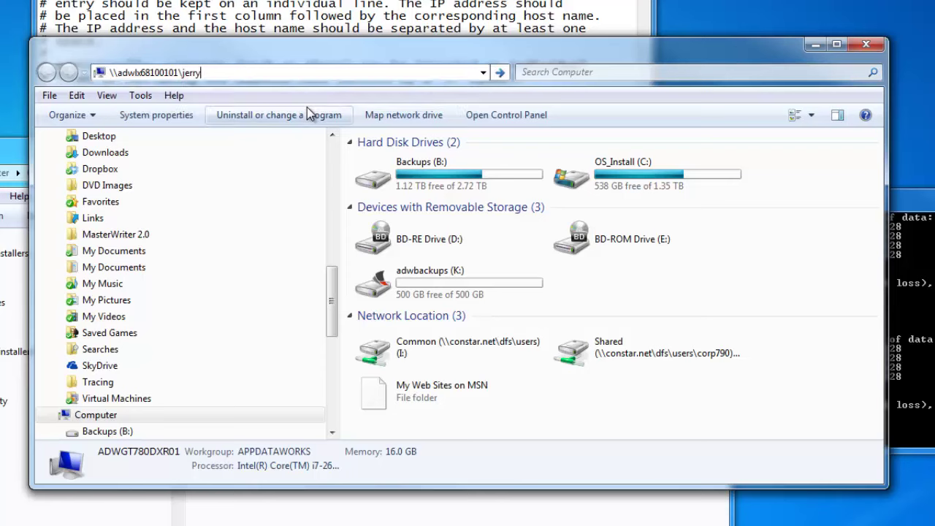
key(Return)
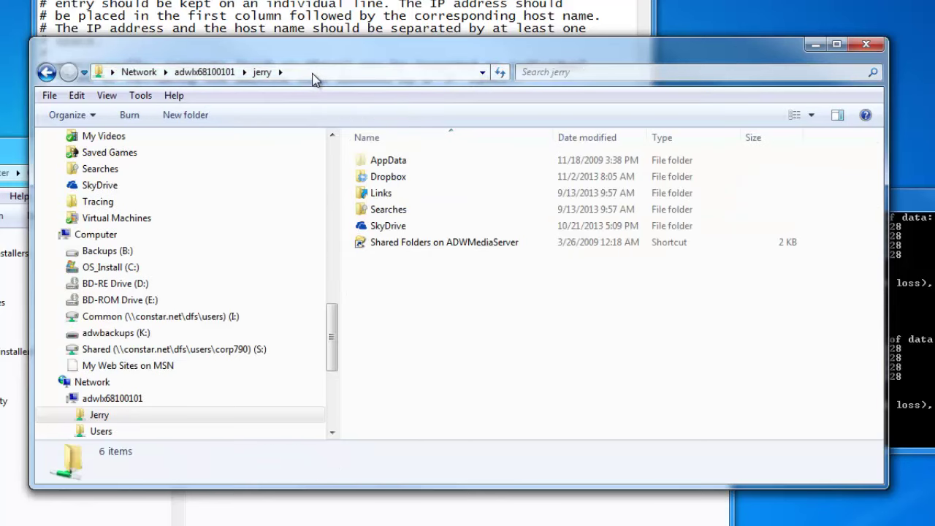
Replace the host name in the network path with sqlserver, keeping the same share, and open that location.
click(313, 73)
click(313, 73)
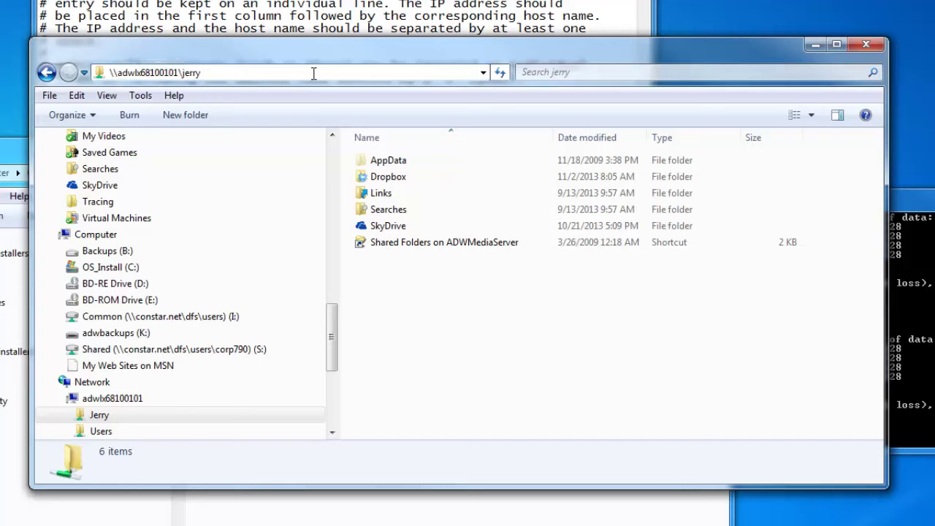
key(Left)
key(Left)
key(Left)
key(Left)
key(Left)
key(Left)
key(shift+Left)
key(shift+Left)
key(shift+Left)
key(shift+Left)
key(shift+Left)
key(shift+Left)
key(shift+Left)
key(shift+Left)
key(shift+Left)
key(shift+Left)
key(shift+Left)
key(shift+Left)
key(shift+Left)
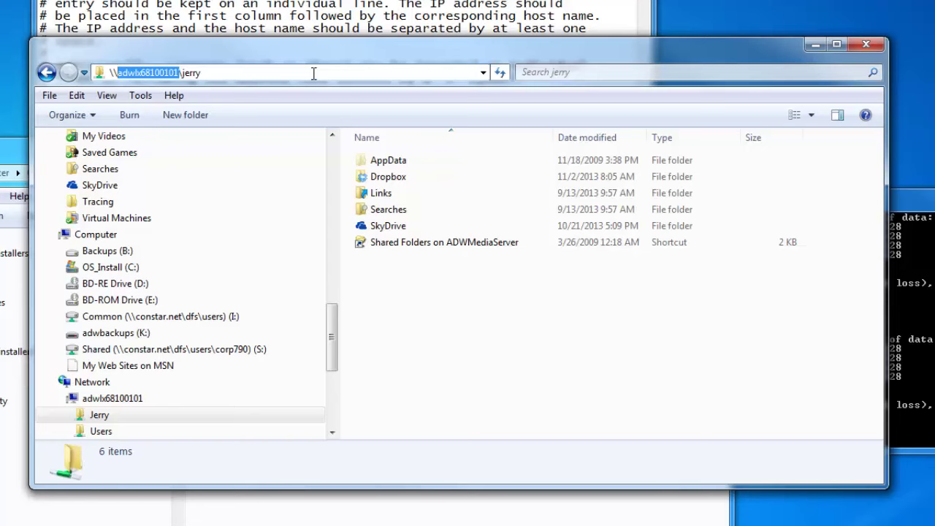
key(BackSpace)
text(sqlserver)
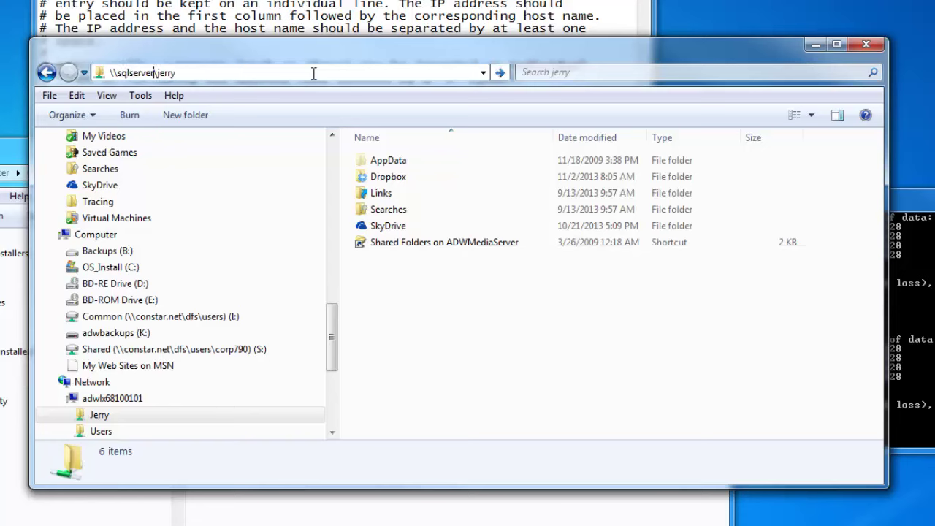
key(Return)
Change the host in the path from sqlserver to fileserver and open the same share through that alias.
click(314, 73)
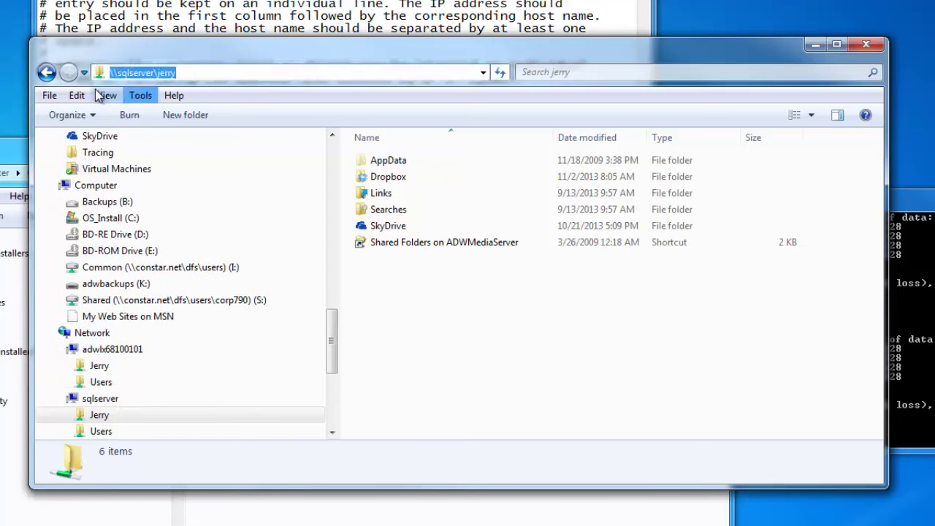
double_click(131, 73)
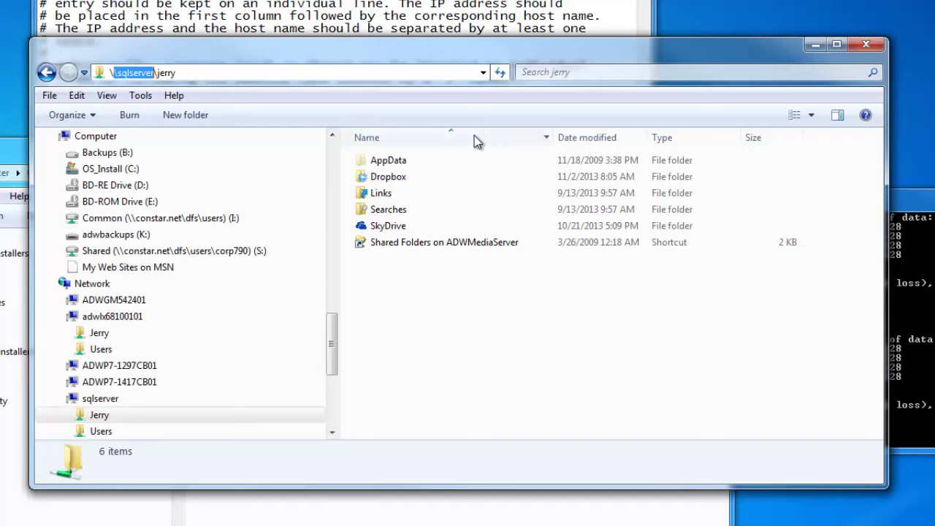
key(Right)
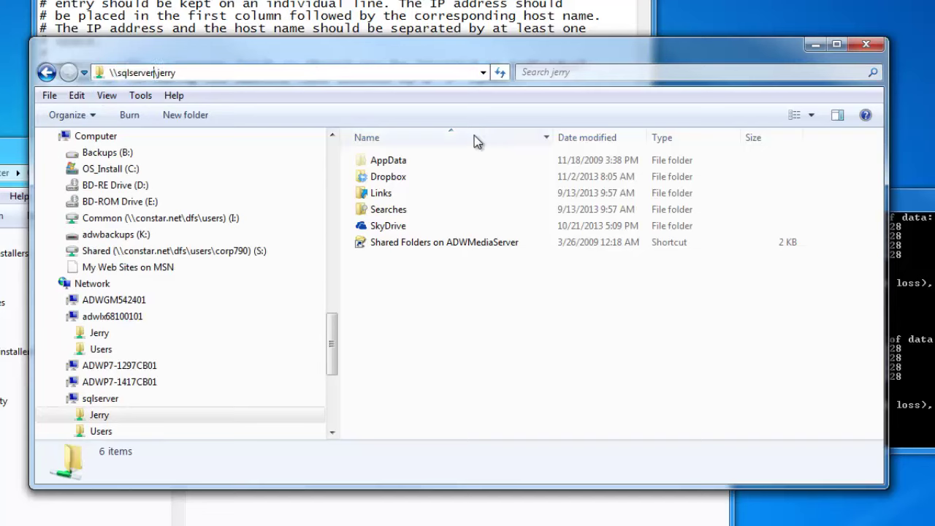
key(Delete)
key(BackSpace)
key(BackSpace)
key(BackSpace)
key(BackSpace)
key(BackSpace)
key(BackSpace)
key(BackSpace)
key(BackSpace)
key(BackSpace)
text(fileserver\)
key(Return)
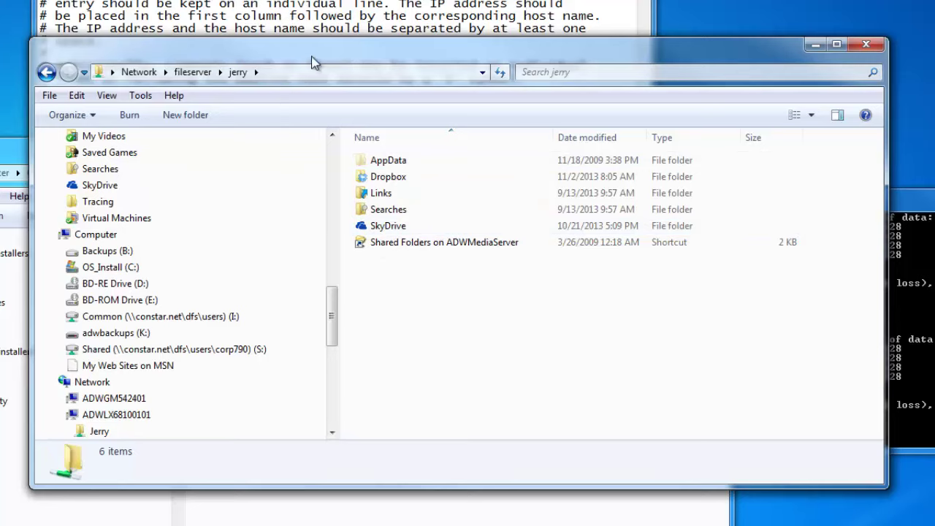
Reopen the personal share under the real host name adwlx68100101 using the suggested path.
click(295, 71)
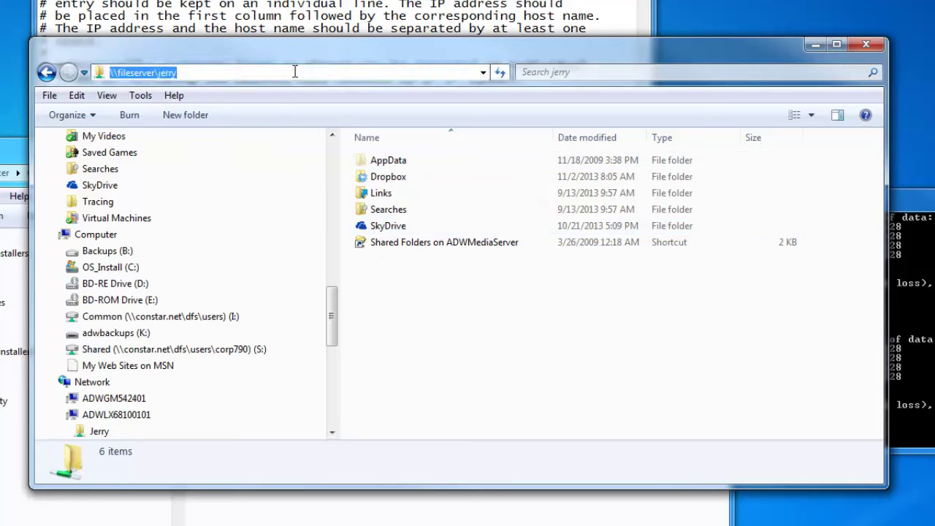
text(\\adw)
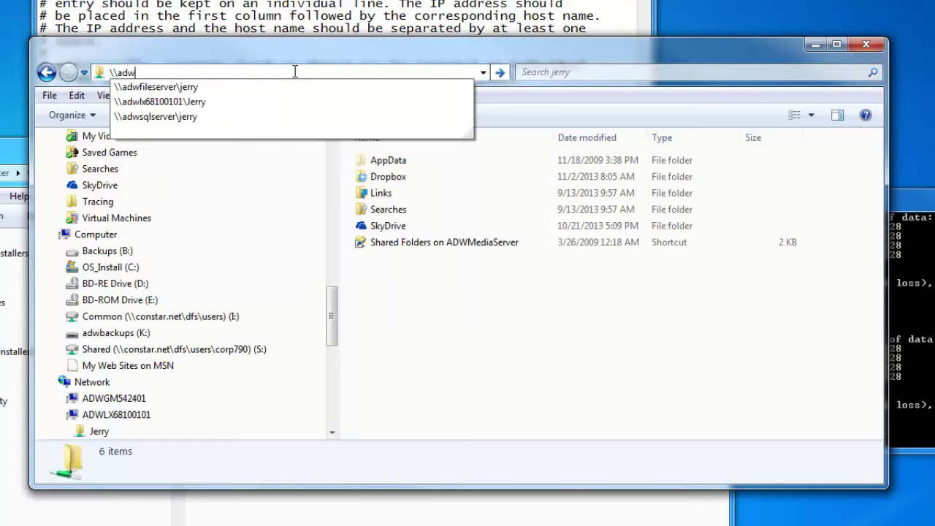
key(Down)
key(Down)
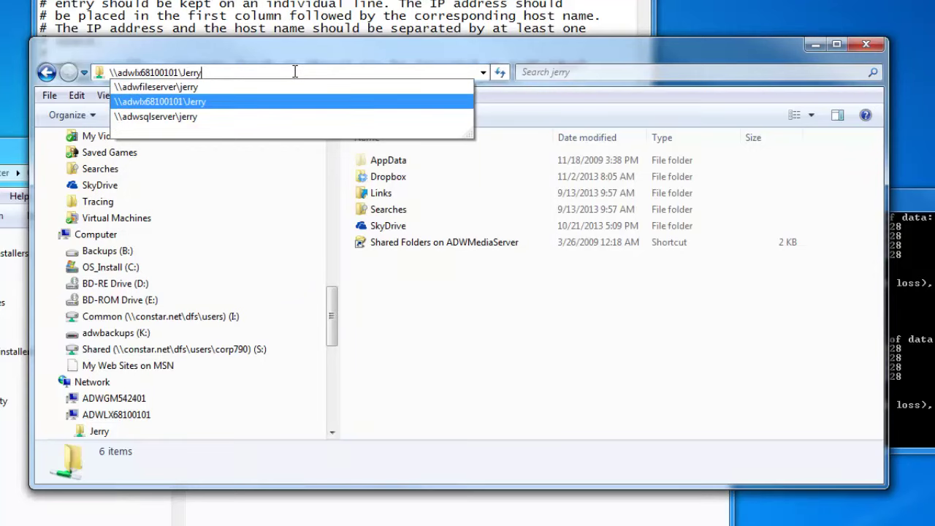
key(Return)
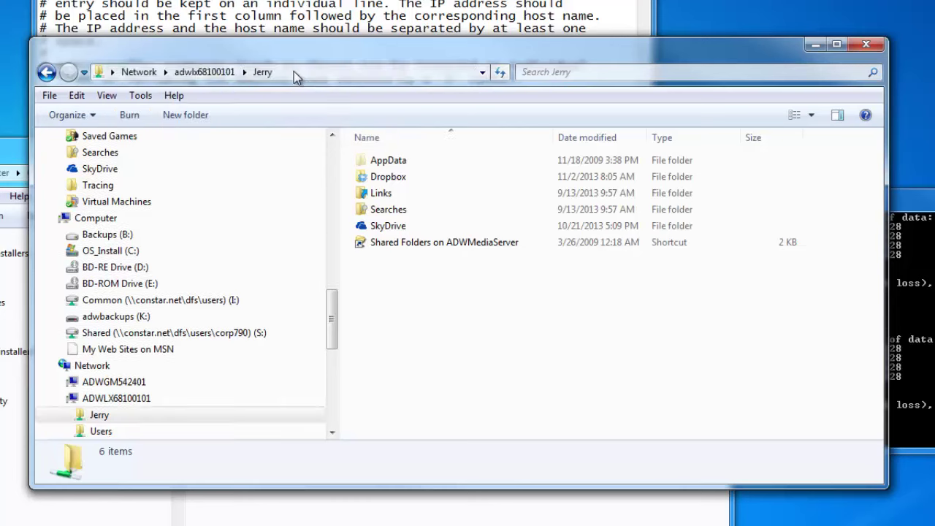